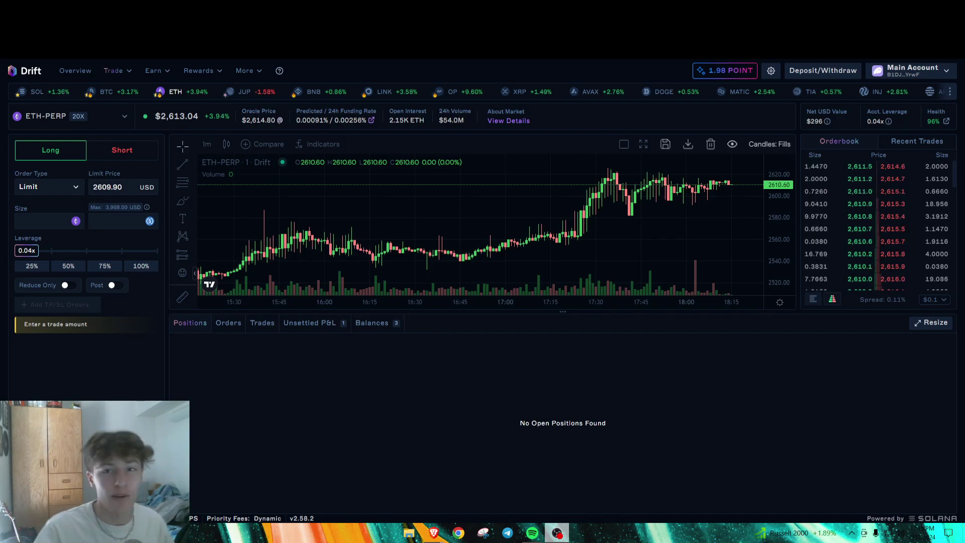
- Browse the deposit and withdraw forms in the balances window, then close it
{"action": "left_click", "coordinate": [795, 69]}
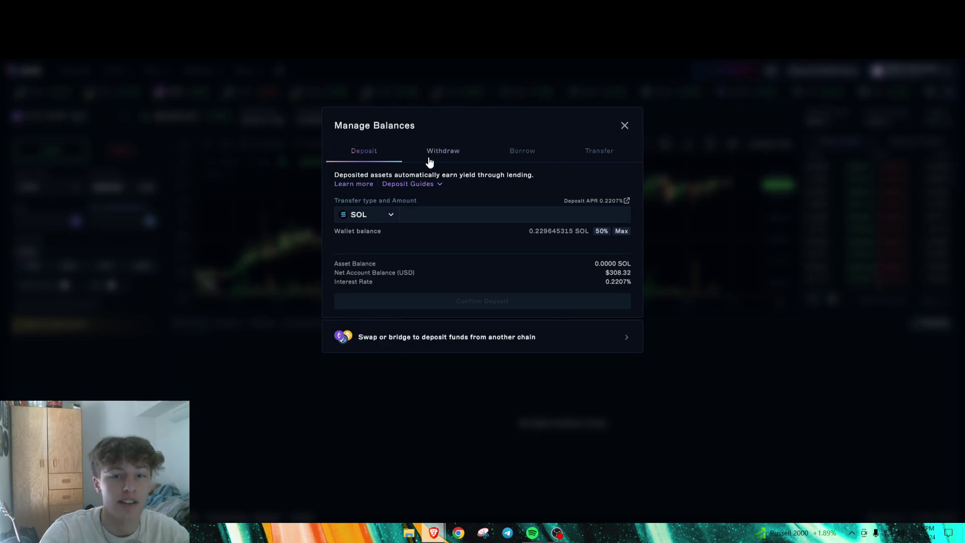
{"action": "left_click", "coordinate": [391, 213]}
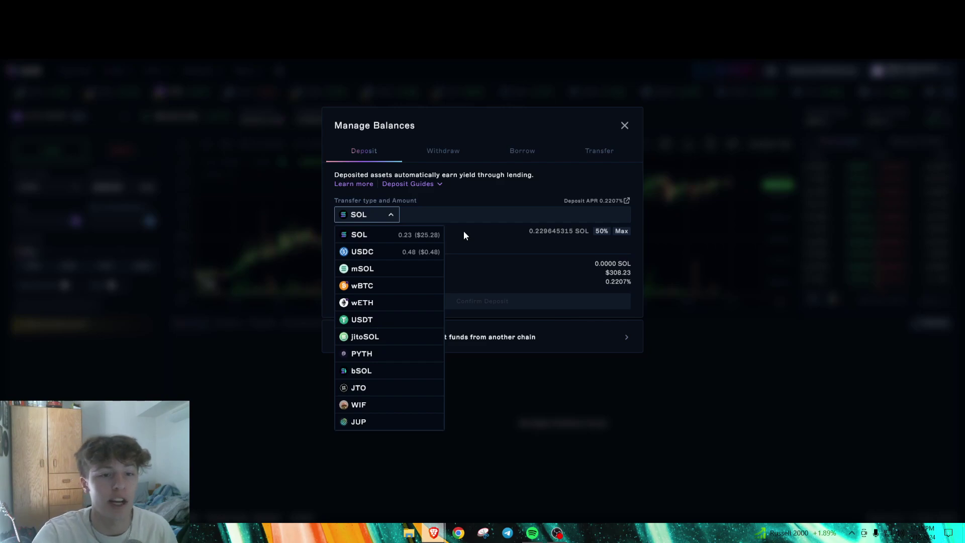
{"action": "left_click", "coordinate": [433, 157]}
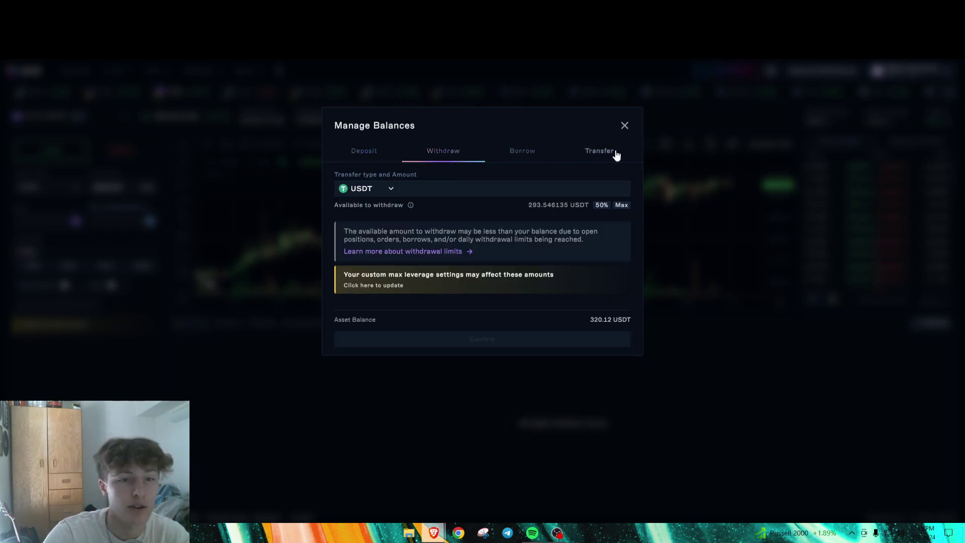
{"action": "left_click", "coordinate": [624, 126]}
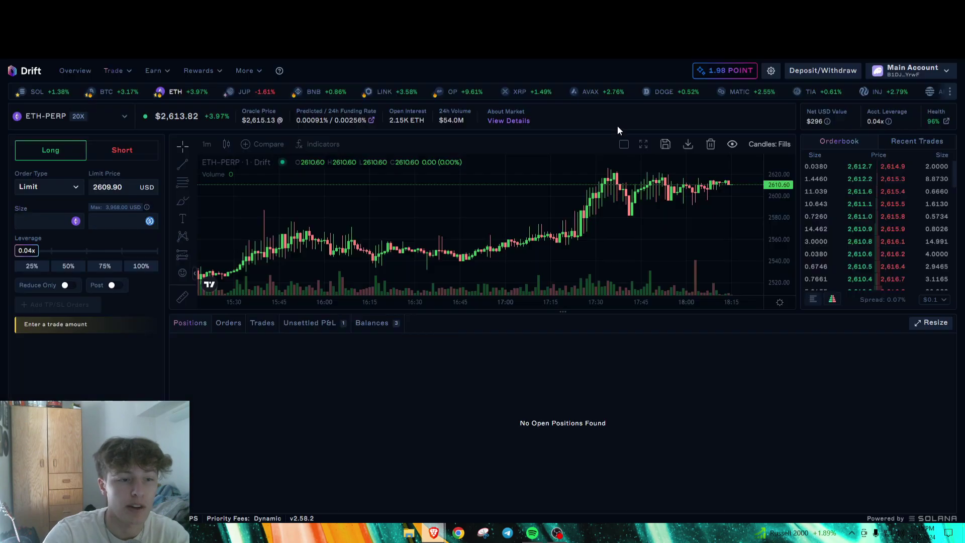
{"action": "left_click", "coordinate": [804, 72]}
{"action": "left_click", "coordinate": [443, 151]}
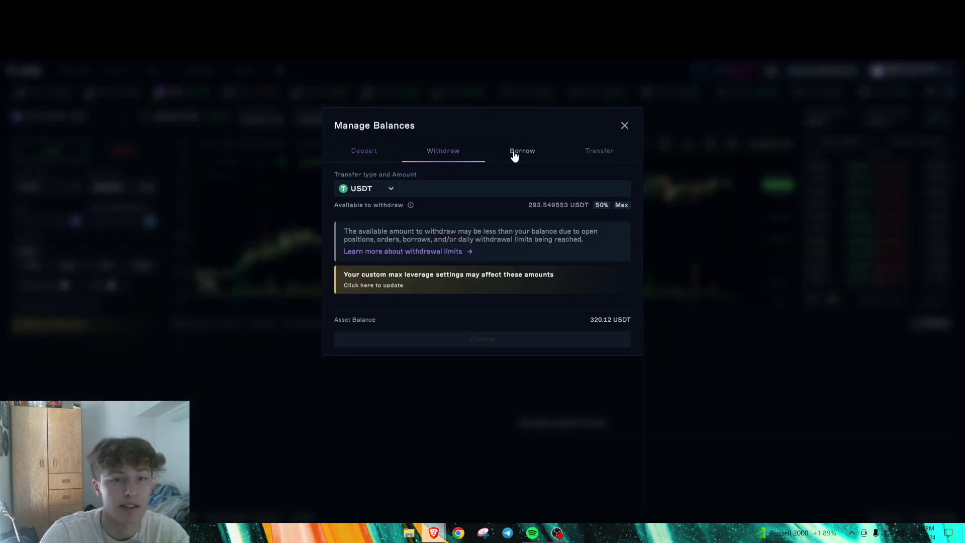
{"action": "left_click", "coordinate": [374, 151]}
{"action": "left_click", "coordinate": [625, 127]}
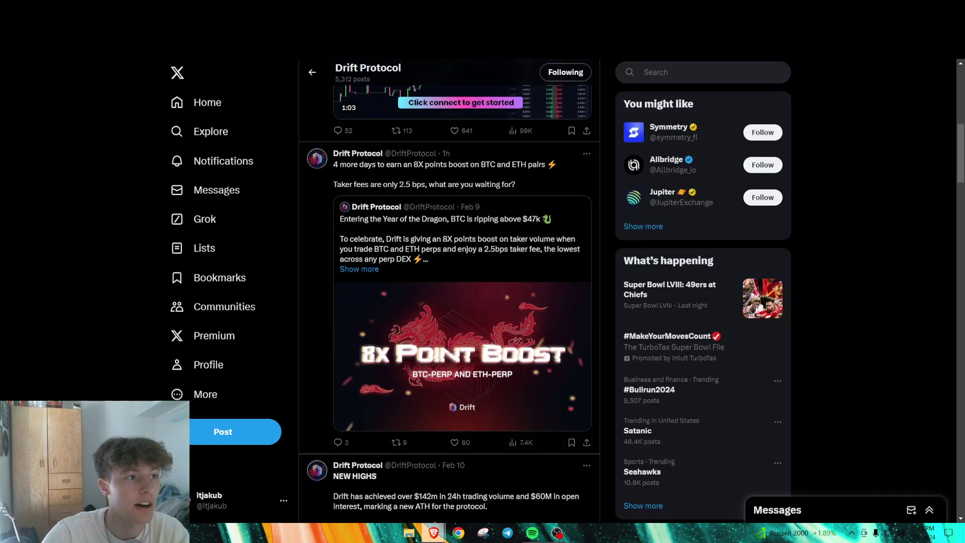
- On the Drift page, open the points summary and review the $3,095.00 volume and 1.98 taker points
{"action": "left_click", "coordinate": [230, 51]}
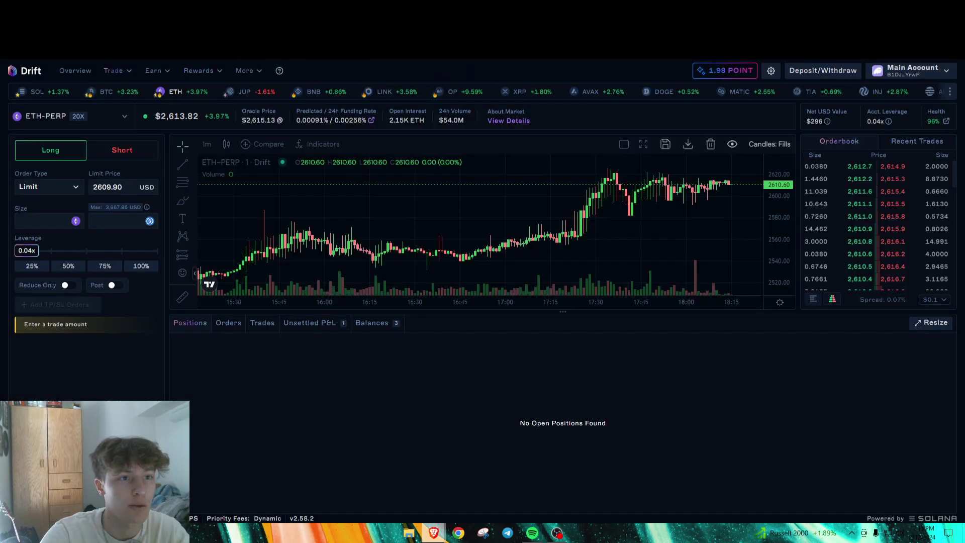
{"action": "left_click", "coordinate": [703, 78]}
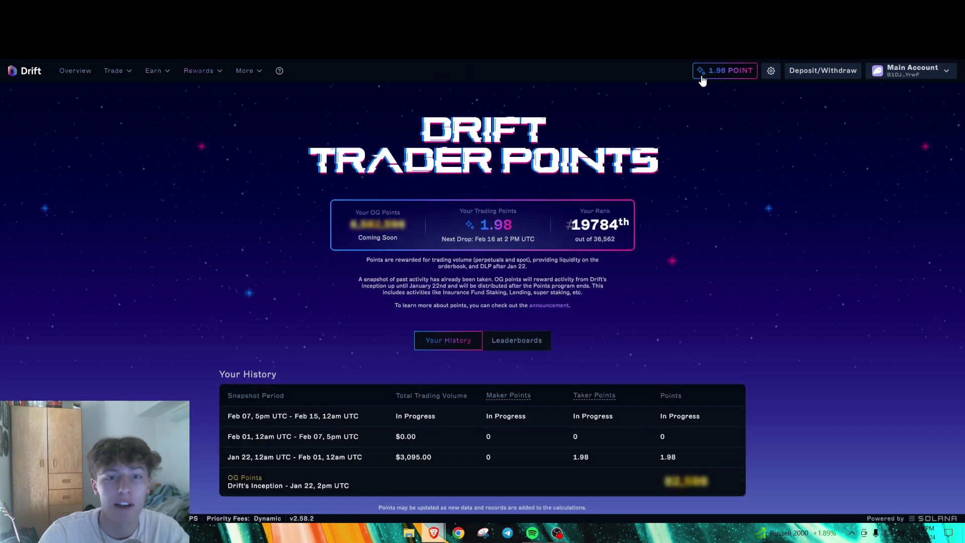
{"action": "scroll", "coordinate": [514, 227], "scroll_direction": "down", "scroll_amount": 2}
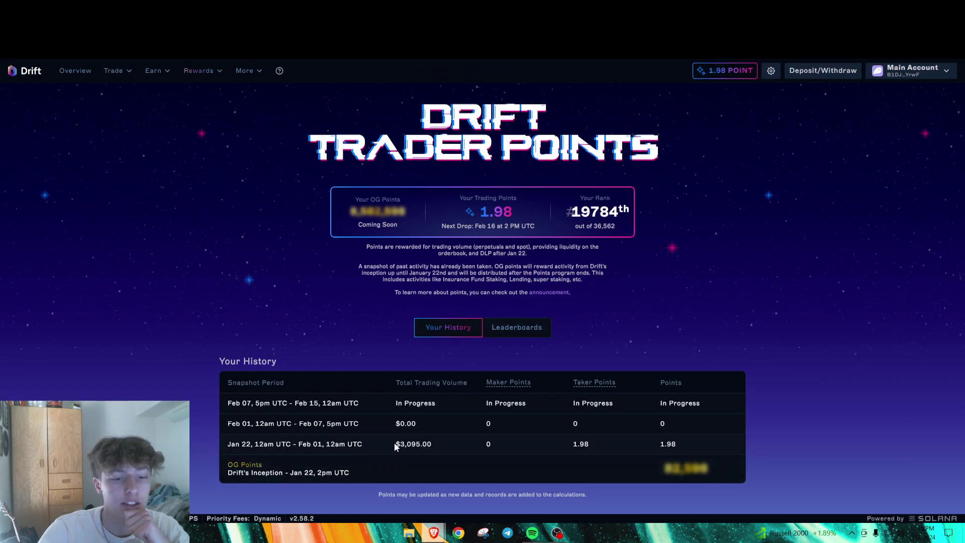
{"action": "left_click_drag", "start_coordinate": [395, 445], "coordinate": [434, 448]}
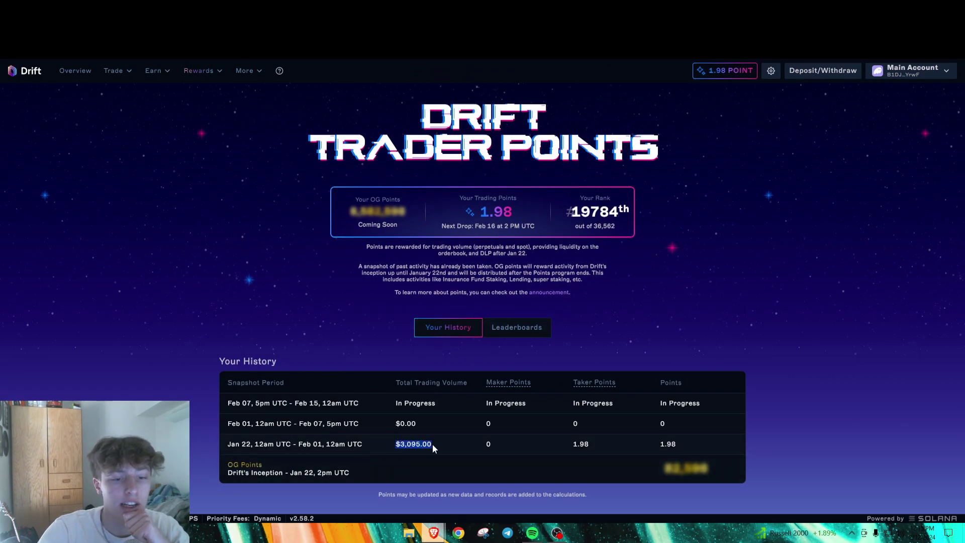
{"action": "double_click", "coordinate": [582, 444]}
{"action": "left_click", "coordinate": [655, 333]}
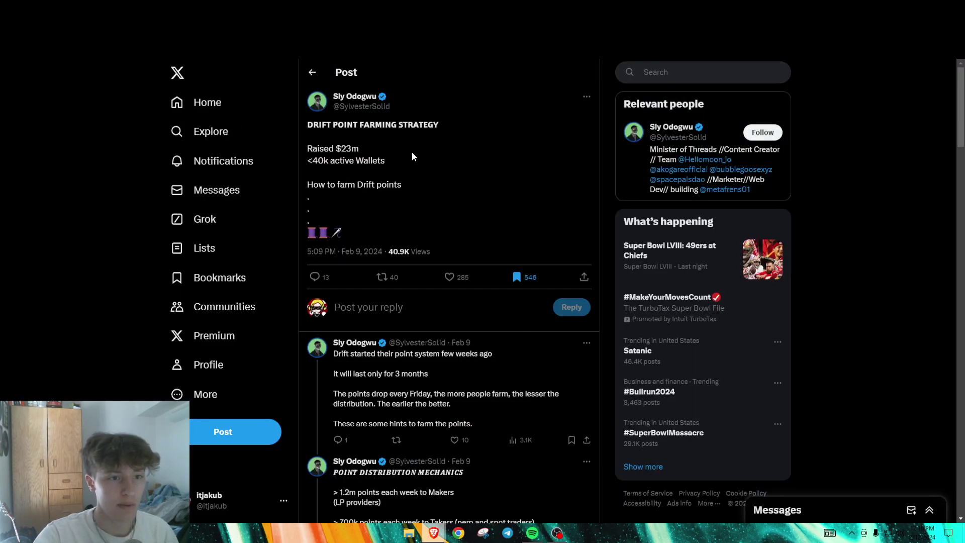
- Scroll through the 'DRIFT POINT FARMING STRATEGY' thread, then go back to the Drift Protocol profile
{"action": "scroll", "coordinate": [412, 175], "scroll_direction": "down", "scroll_amount": 5}
{"action": "scroll", "coordinate": [411, 176], "scroll_direction": "down", "scroll_amount": 1}
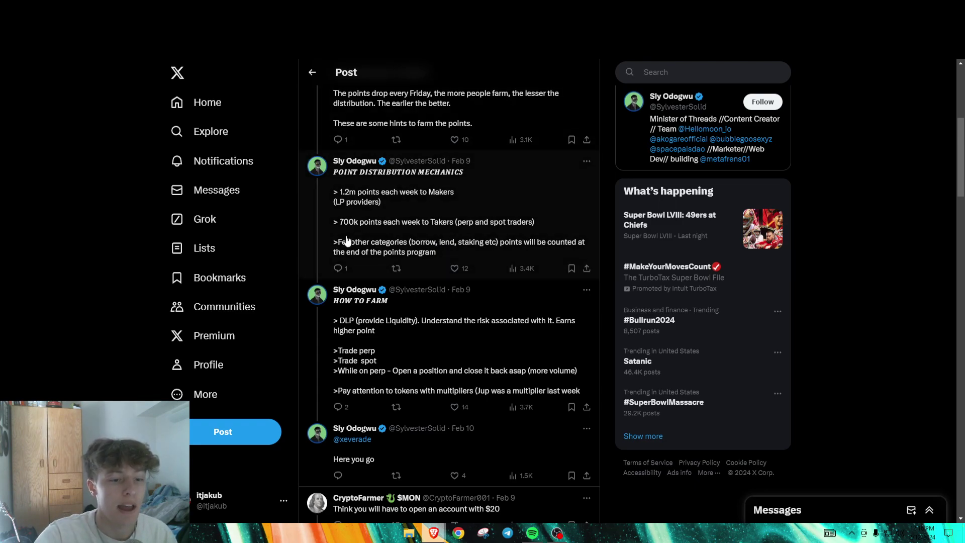
{"action": "scroll", "coordinate": [347, 242], "scroll_direction": "down", "scroll_amount": 2}
{"action": "key", "text": "alt+Left"}
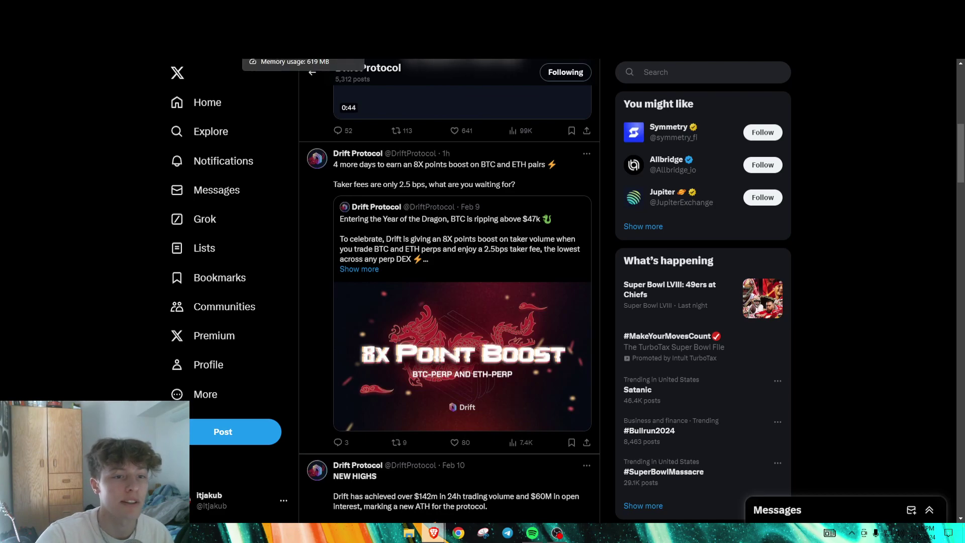
- Return to Drift and open the Perpetuals trading page
{"action": "key", "text": "ctrl+Tab"}
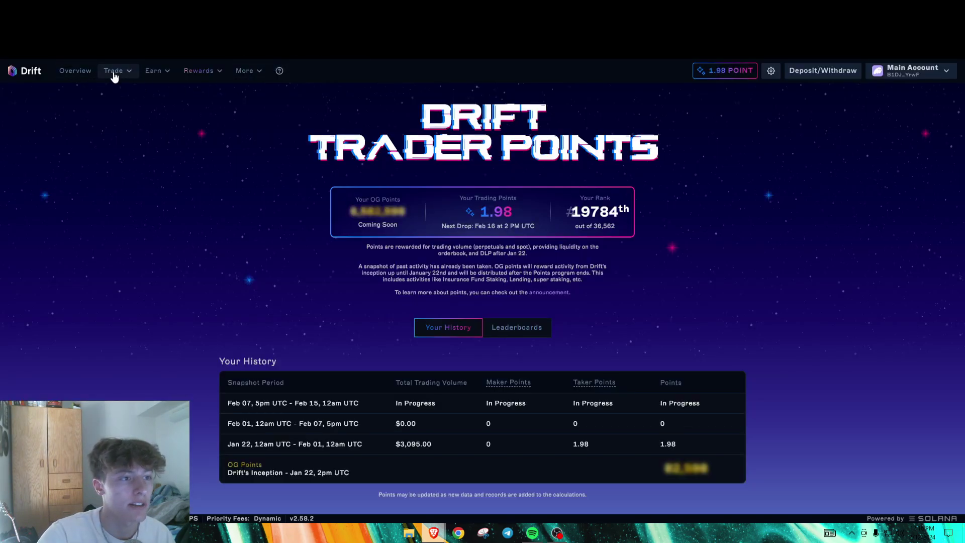
{"action": "mouse_move", "coordinate": [114, 71]}
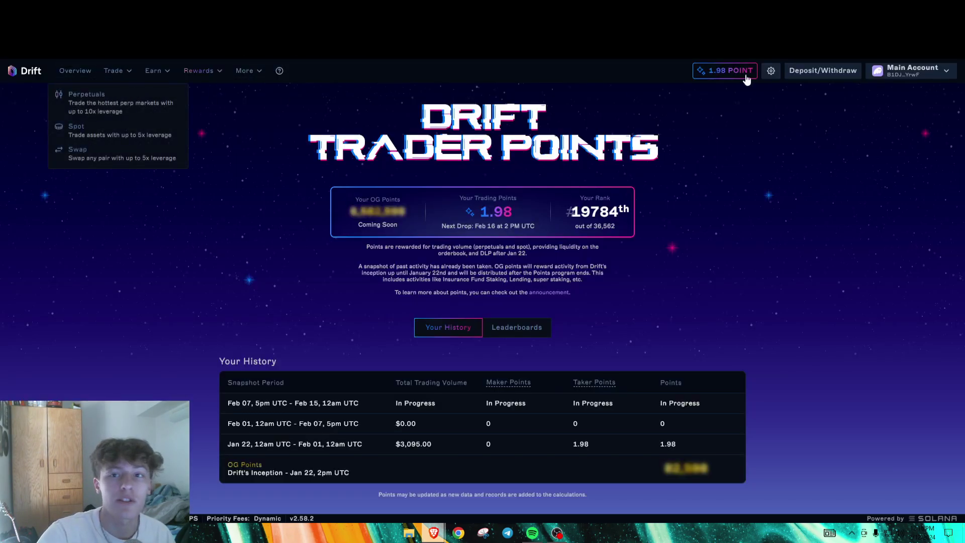
{"action": "left_click", "coordinate": [95, 102]}
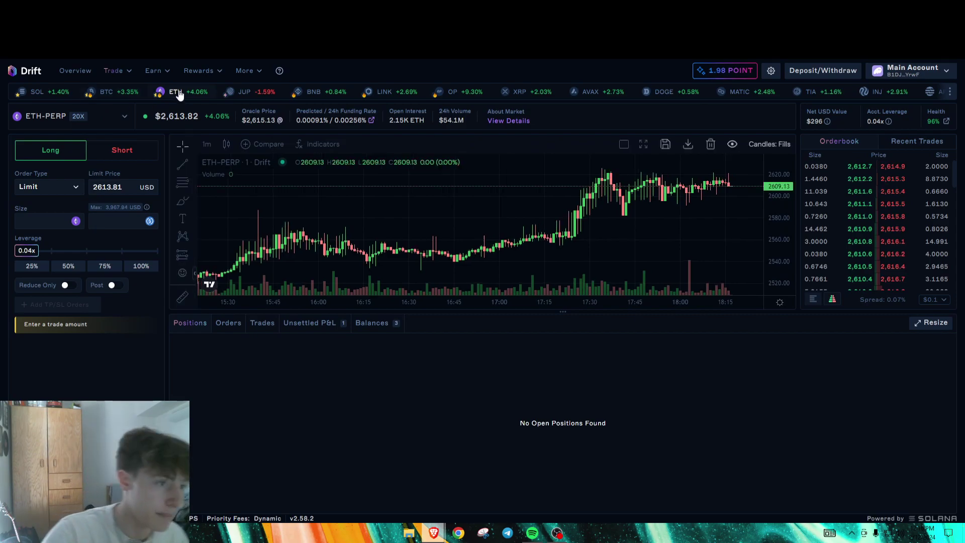
- Set the ETH-PERP limit price to 2609 and leverage to 12.36x, sizing the order to 1.399 ETH
{"action": "left_click", "coordinate": [108, 191]}
{"action": "left_click_drag", "start_coordinate": [108, 191], "coordinate": [104, 190]}
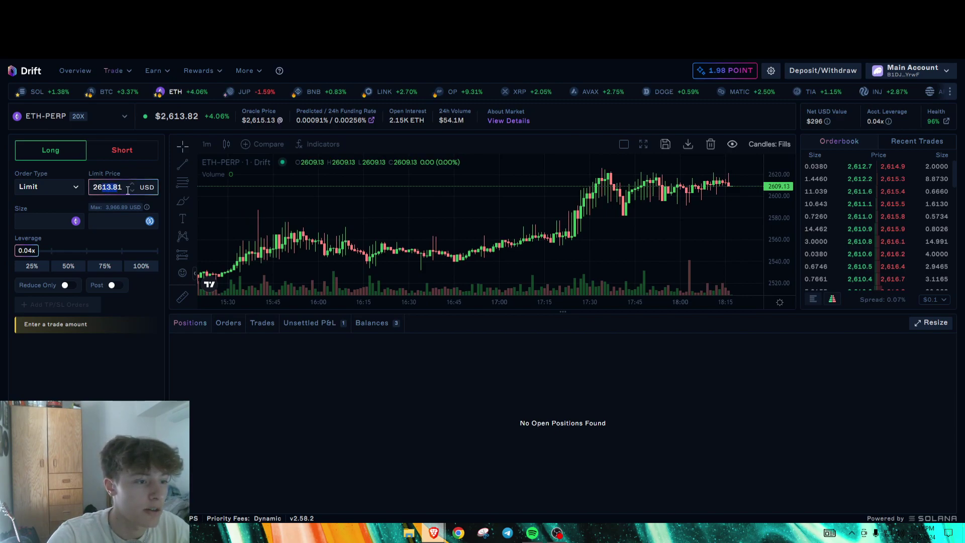
{"action": "type", "text": "1"}
{"action": "key", "text": "Delete"}
{"action": "type", "text": "9"}
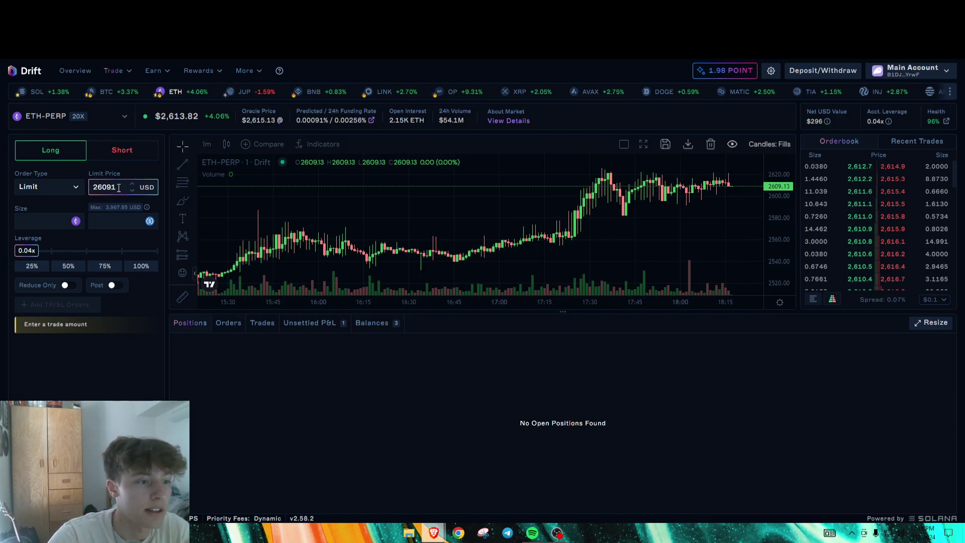
{"action": "left_click", "coordinate": [47, 232]}
{"action": "left_click_drag", "start_coordinate": [17, 250], "coordinate": [147, 256]}
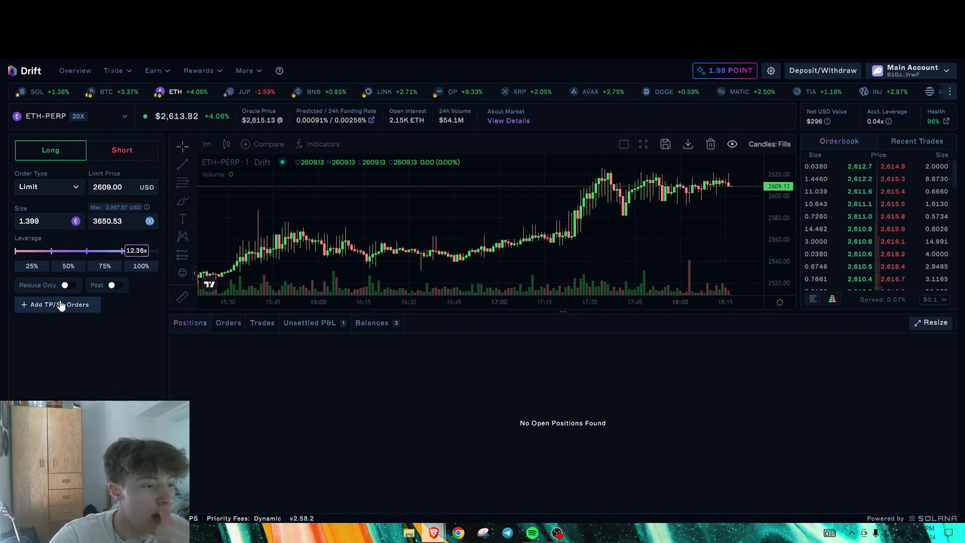
- Check the TP/SL options without adding any, then retype the limit price as 2596
{"action": "left_click", "coordinate": [44, 308]}
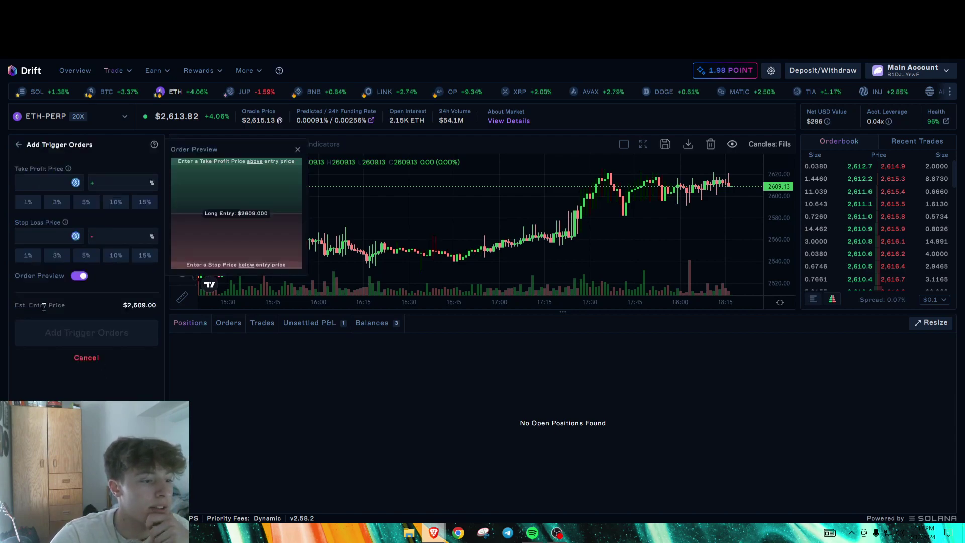
{"action": "left_click", "coordinate": [18, 145]}
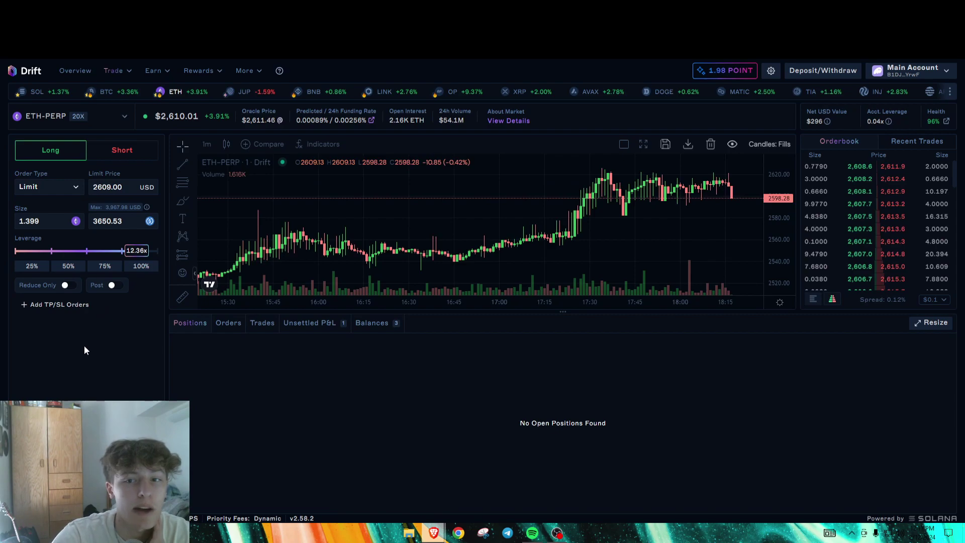
{"action": "left_click", "coordinate": [102, 189]}
{"action": "left_click_drag", "start_coordinate": [122, 187], "coordinate": [102, 188]}
{"action": "key", "text": "ctrl+a"}
{"action": "type", "text": "2"}
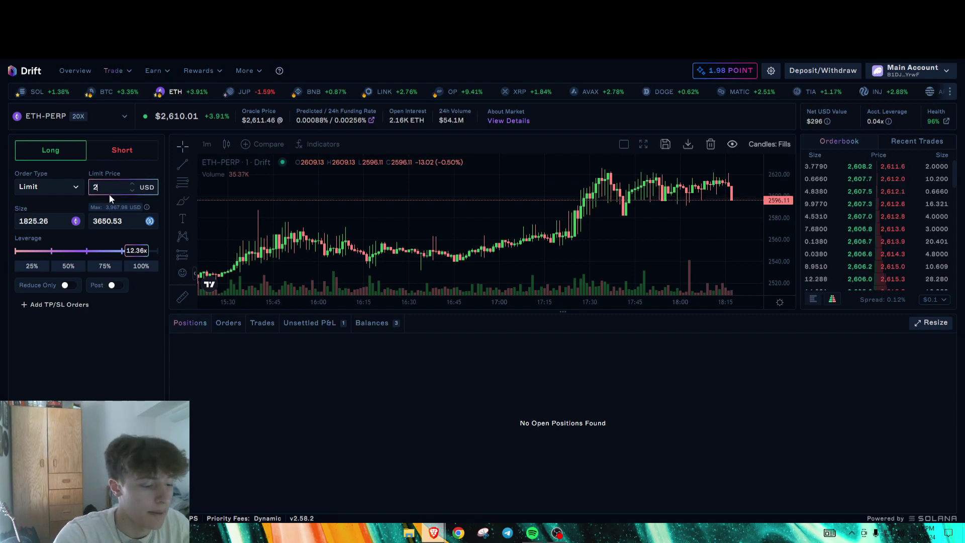
{"action": "type", "text": "5"}
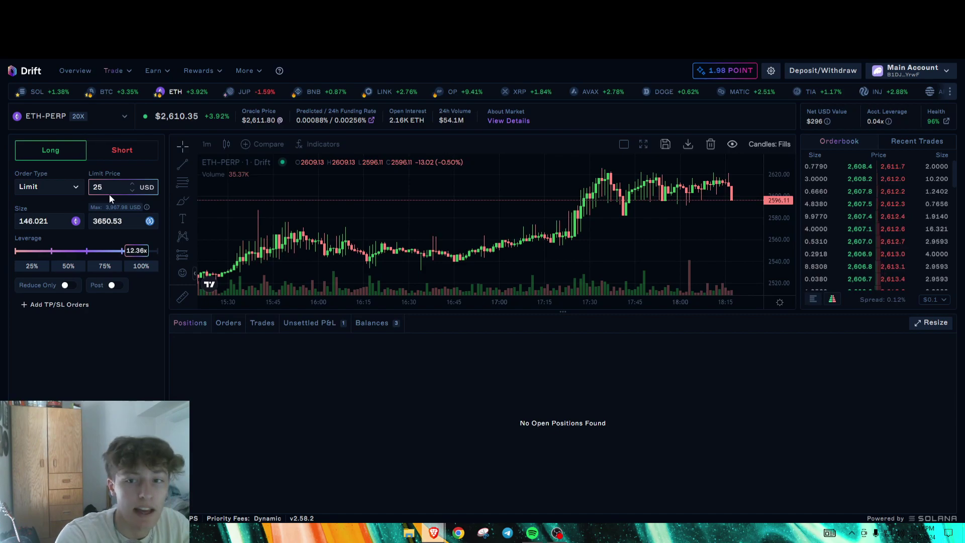
{"action": "type", "text": "96"}
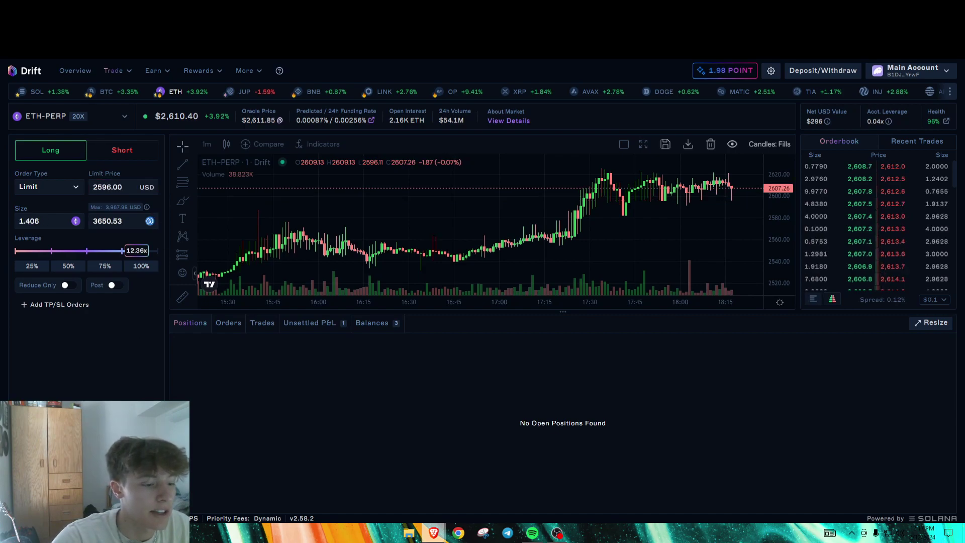
- Place the 1.40621 ETH-PERP limit long at $2,596 and approve it in Phantom
{"action": "left_click", "coordinate": [86, 495]}
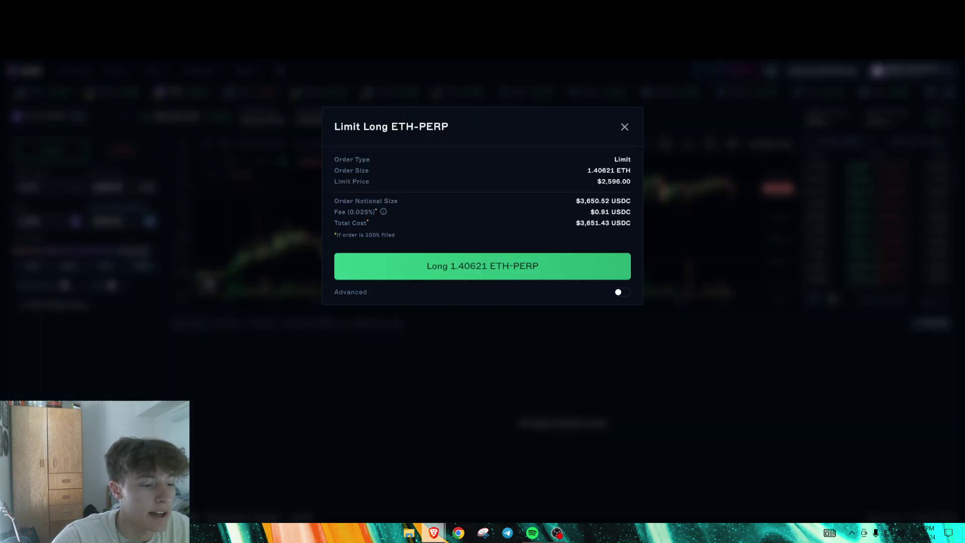
{"action": "left_click", "coordinate": [480, 270]}
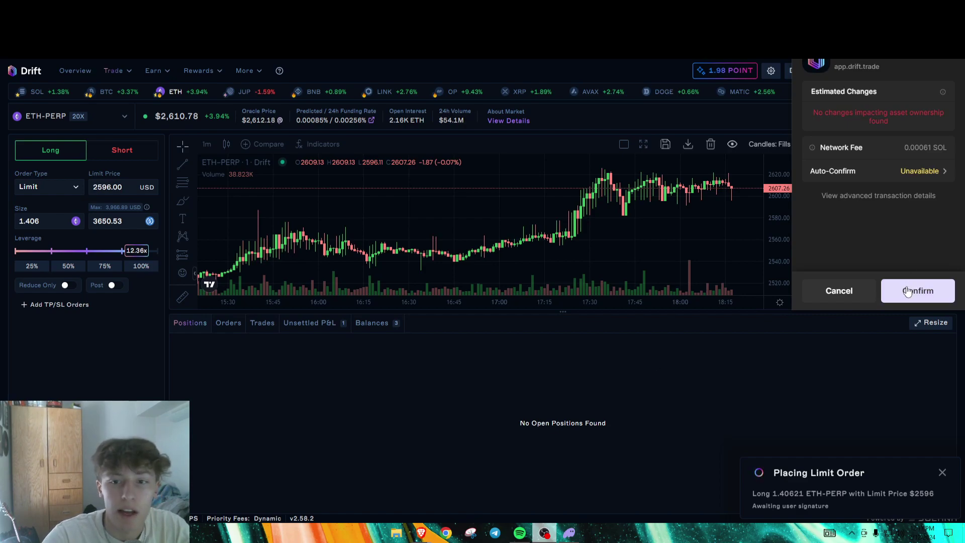
{"action": "left_click", "coordinate": [908, 292]}
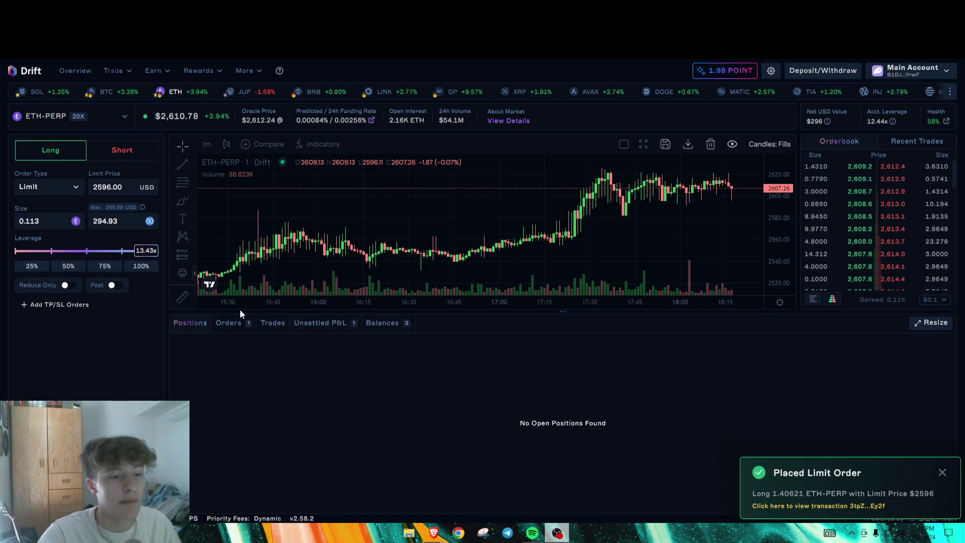
- Check the Orders and Positions lists, confirming the $2,596 ETH-PERP long shows 0.0 of 1.406 filled
{"action": "left_click", "coordinate": [228, 325]}
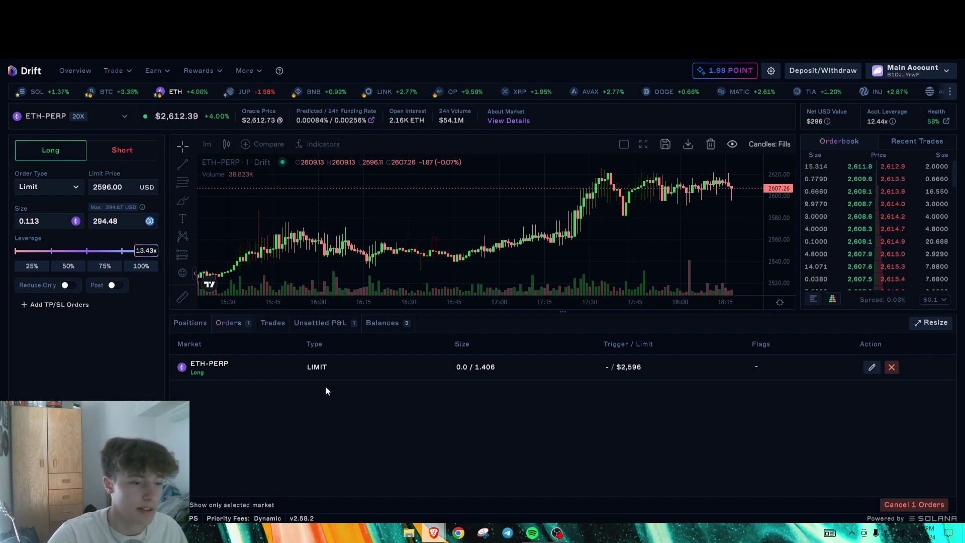
{"action": "left_click", "coordinate": [204, 331]}
{"action": "left_click", "coordinate": [226, 325]}
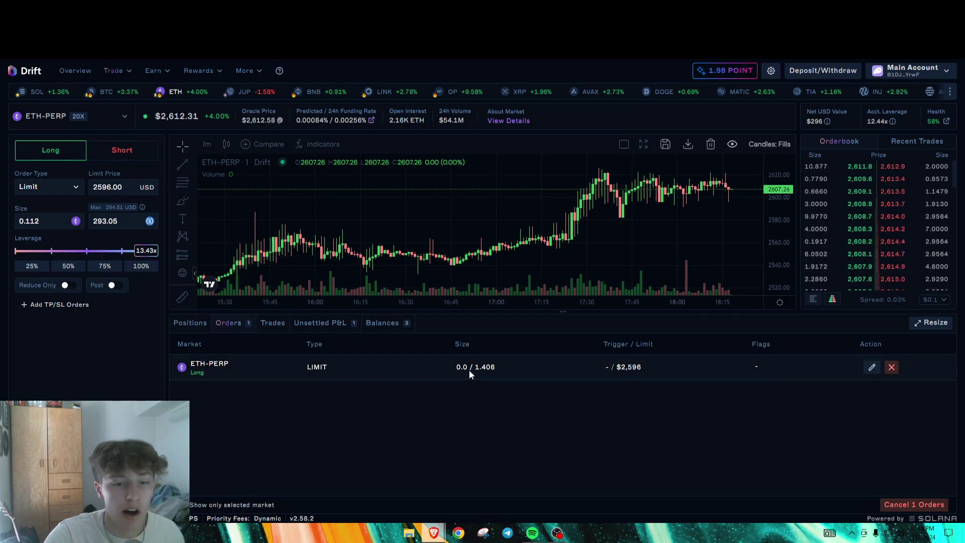
{"action": "triple_click", "coordinate": [485, 366]}
{"action": "left_click", "coordinate": [487, 367]}
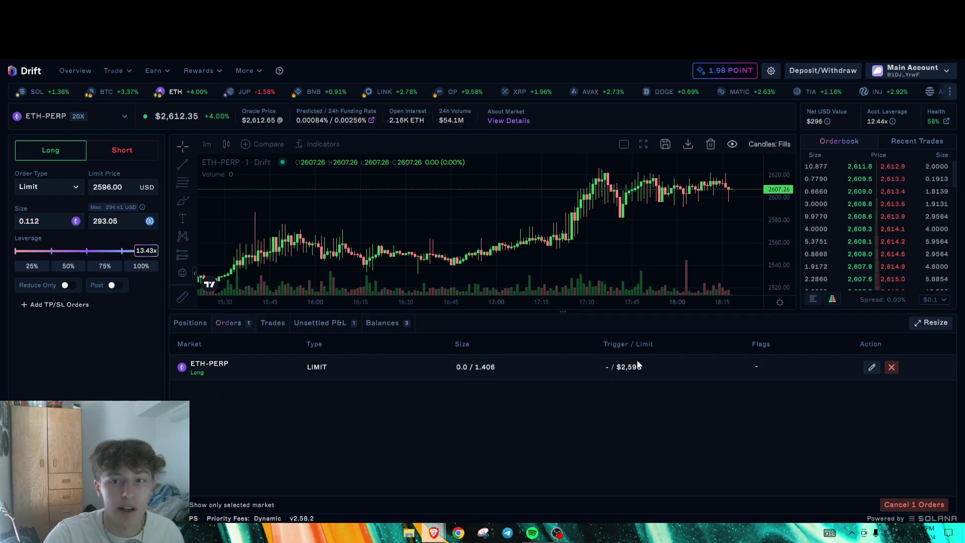
- Look over the edit form for the Long 1.40600 ETH order, then close it unchanged
{"action": "left_click", "coordinate": [872, 368]}
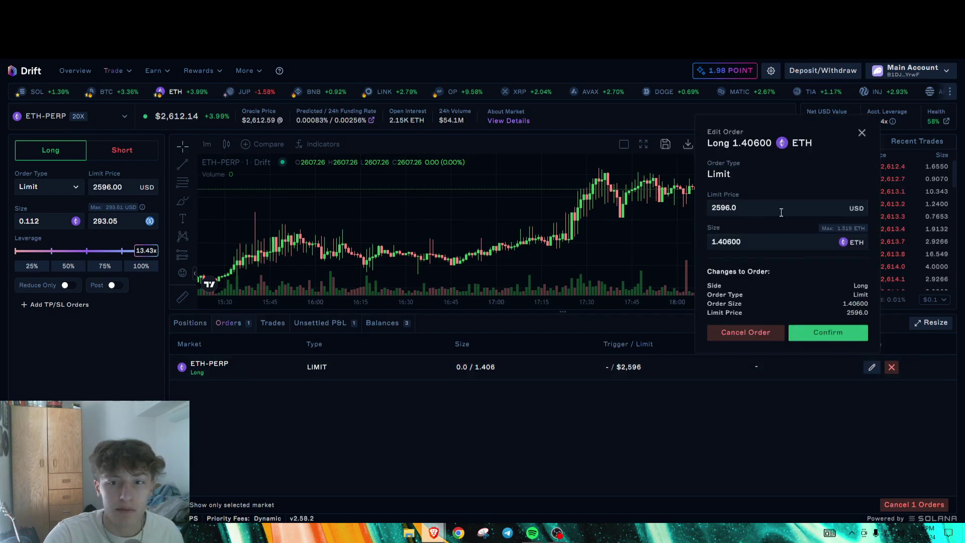
{"action": "triple_click", "coordinate": [843, 137]}
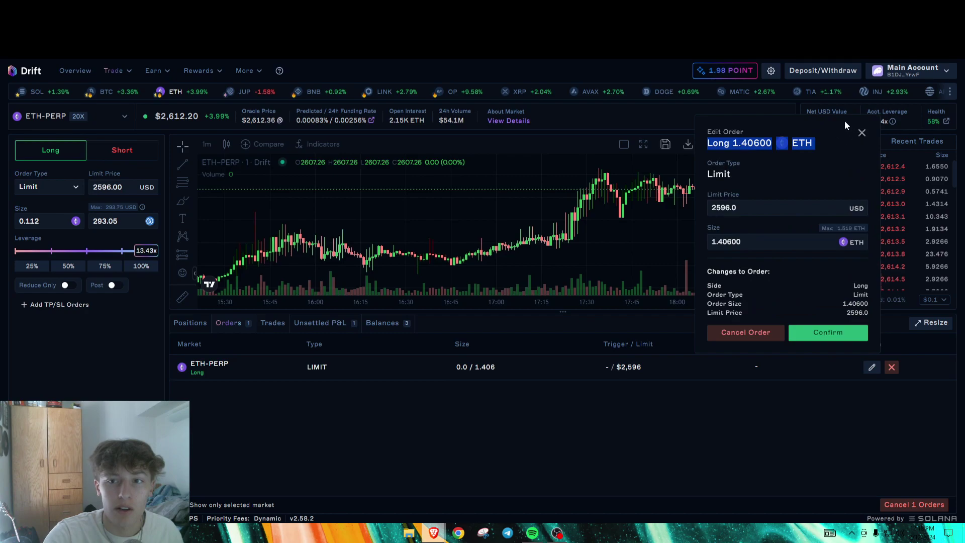
{"action": "left_click_drag", "start_coordinate": [719, 132], "coordinate": [735, 133]}
{"action": "left_click", "coordinate": [735, 134]}
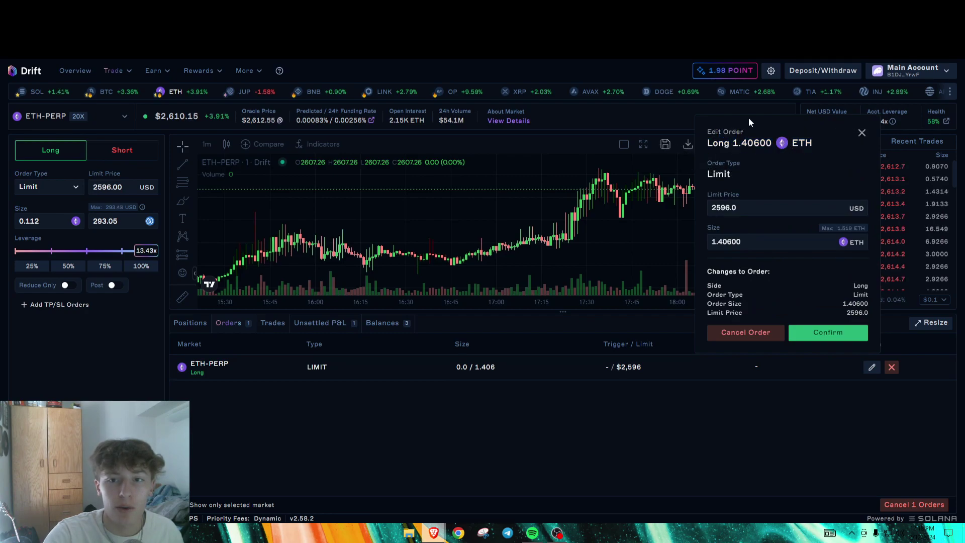
{"action": "left_click", "coordinate": [862, 132]}
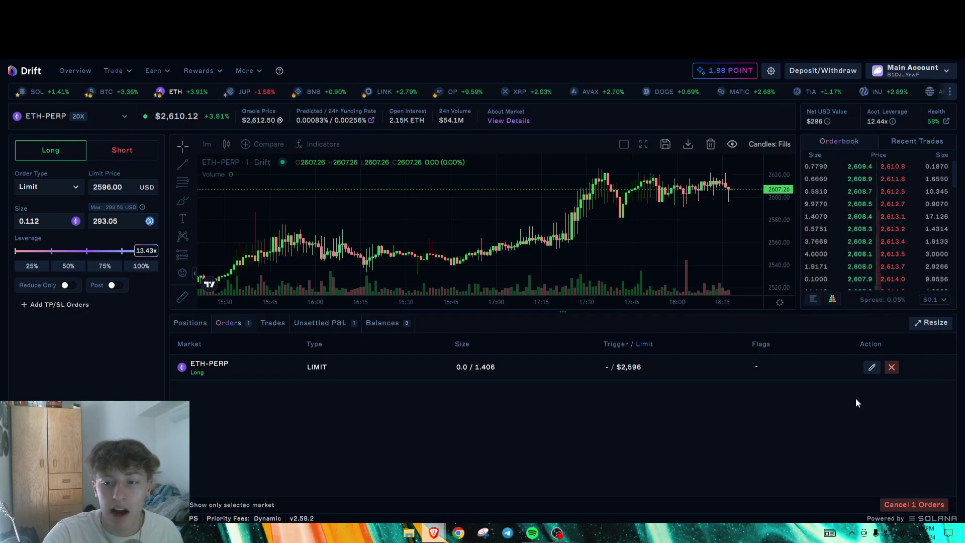
- Change the order's limit price to 2607, confirm, and approve the edit in the wallet
{"action": "left_click", "coordinate": [873, 367]}
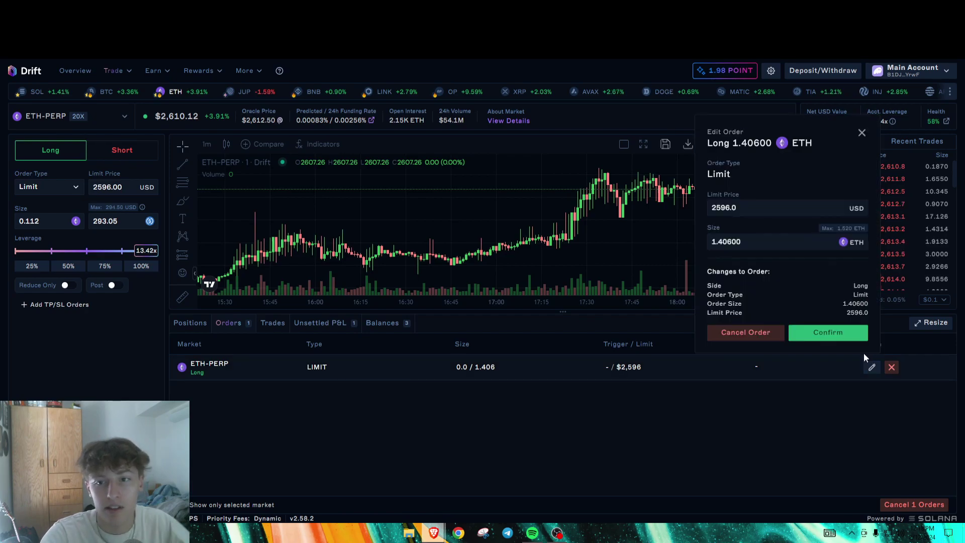
{"action": "left_click", "coordinate": [746, 207]}
{"action": "key", "text": "BackSpace"}
{"action": "key", "text": "BackSpace"}
{"action": "key", "text": "BackSpace"}
{"action": "key", "text": "BackSpace"}
{"action": "key", "text": "BackSpace"}
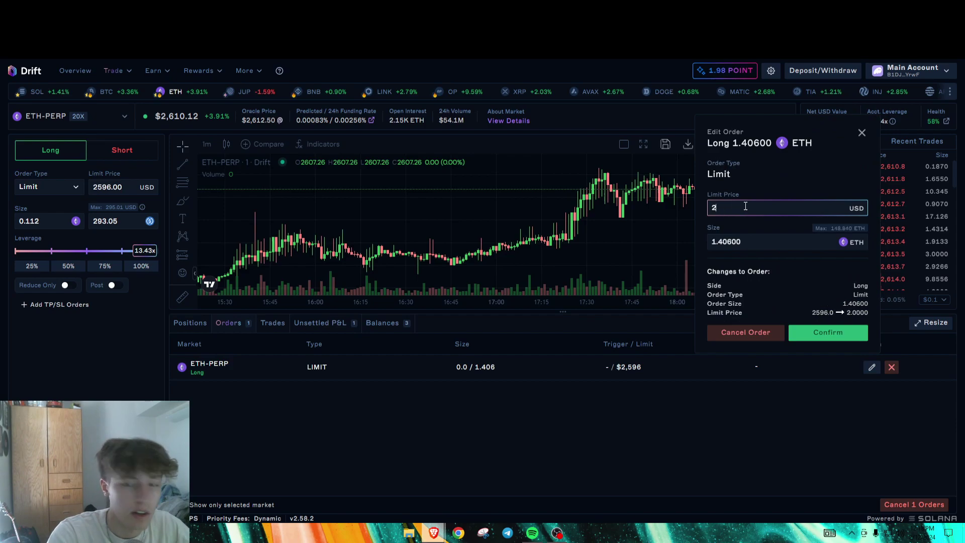
{"action": "type", "text": "607"}
{"action": "left_click", "coordinate": [842, 343]}
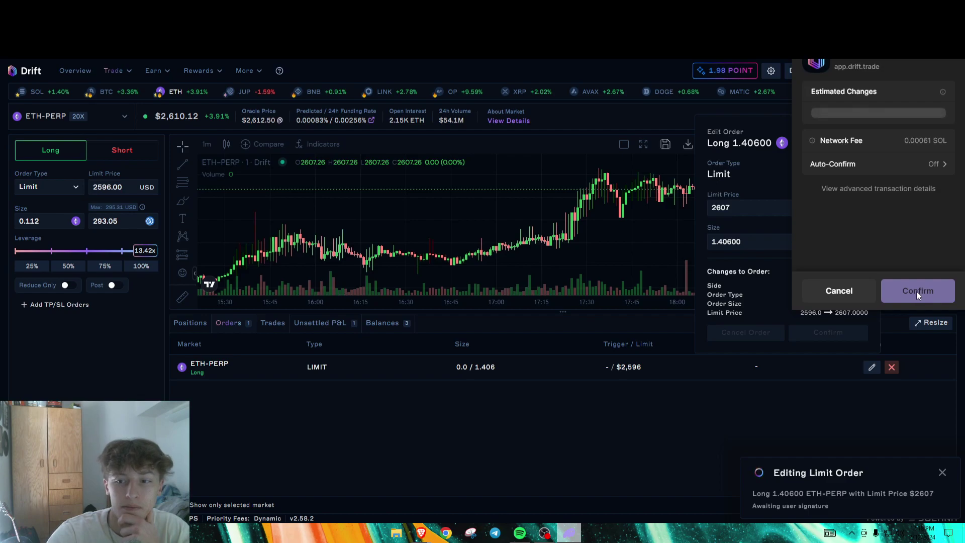
{"action": "left_click", "coordinate": [915, 291]}
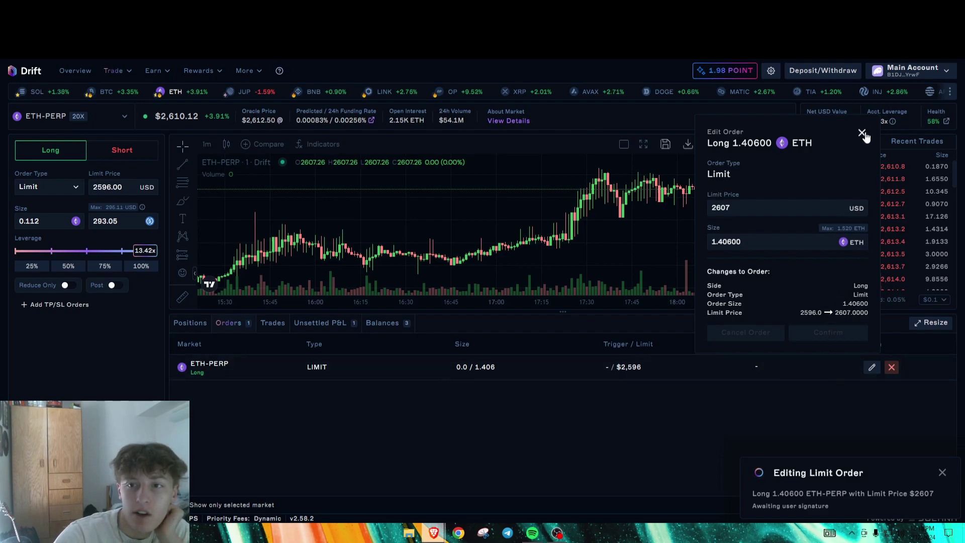
{"action": "left_click", "coordinate": [391, 402]}
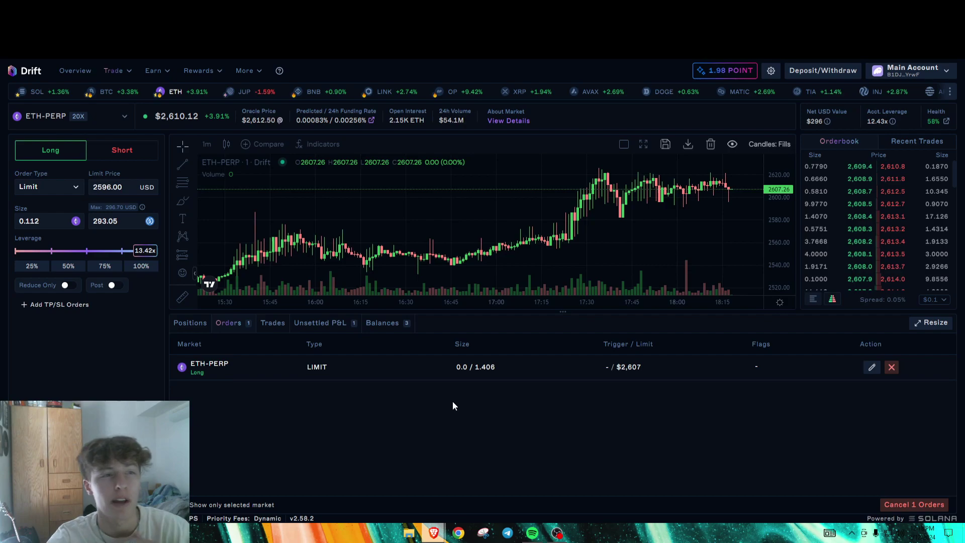
- Check the Unsettled P&L, Balances and Positions lists in the bottom panel
{"action": "left_click", "coordinate": [345, 324]}
{"action": "left_click", "coordinate": [393, 324]}
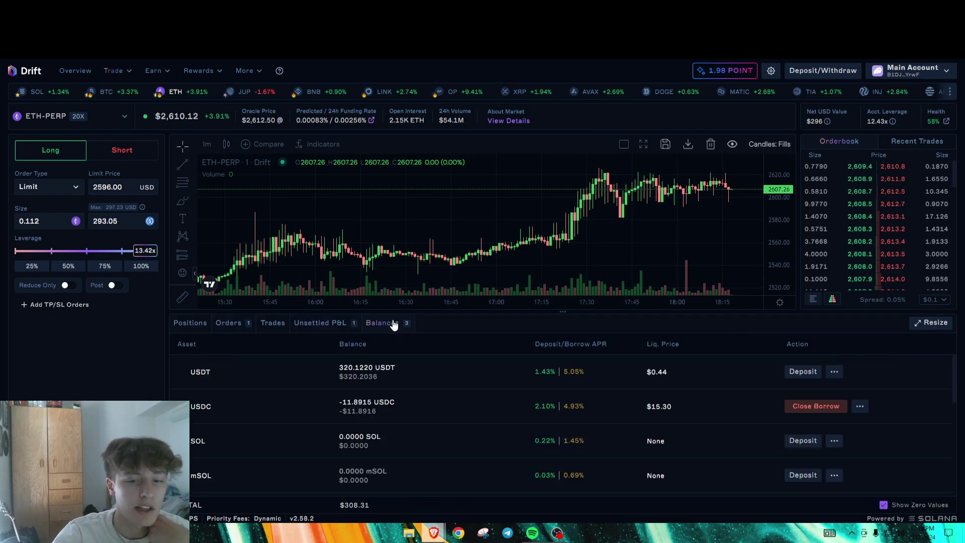
{"action": "left_click", "coordinate": [191, 324]}
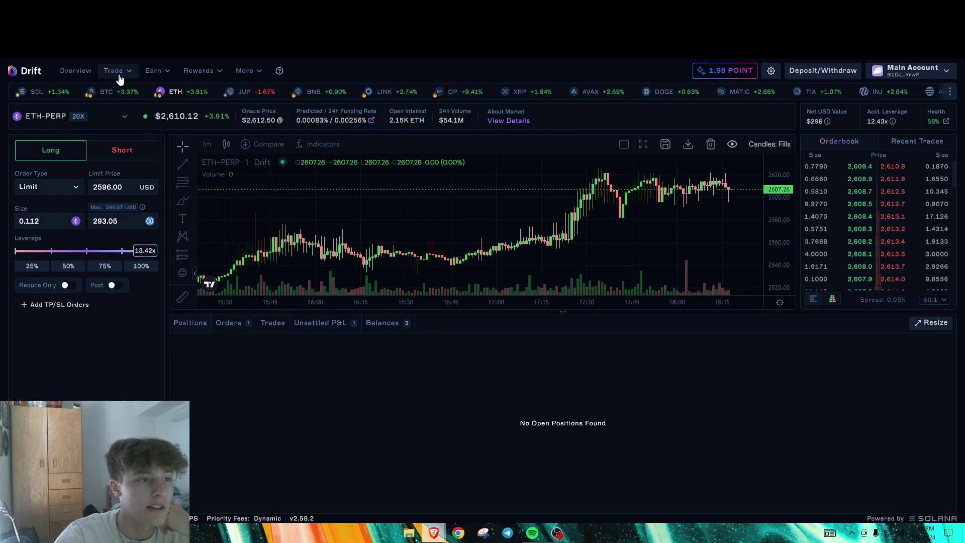
- Open Earn > Lend/Borrow, review the $320.12 deposit, and toggle between the Lend and Borrow views
{"action": "left_click", "coordinate": [151, 71]}
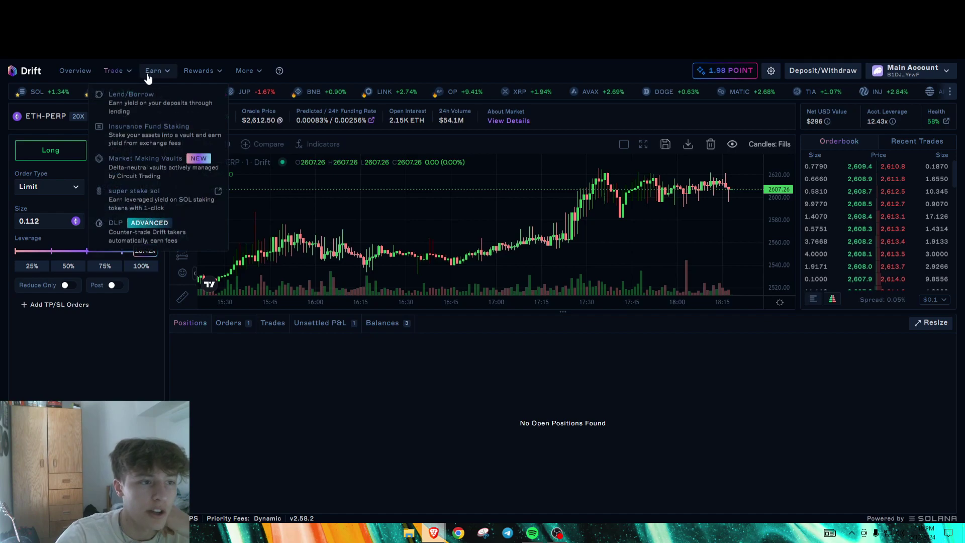
{"action": "left_click", "coordinate": [152, 108]}
{"action": "scroll", "coordinate": [353, 243], "scroll_direction": "down", "scroll_amount": 2}
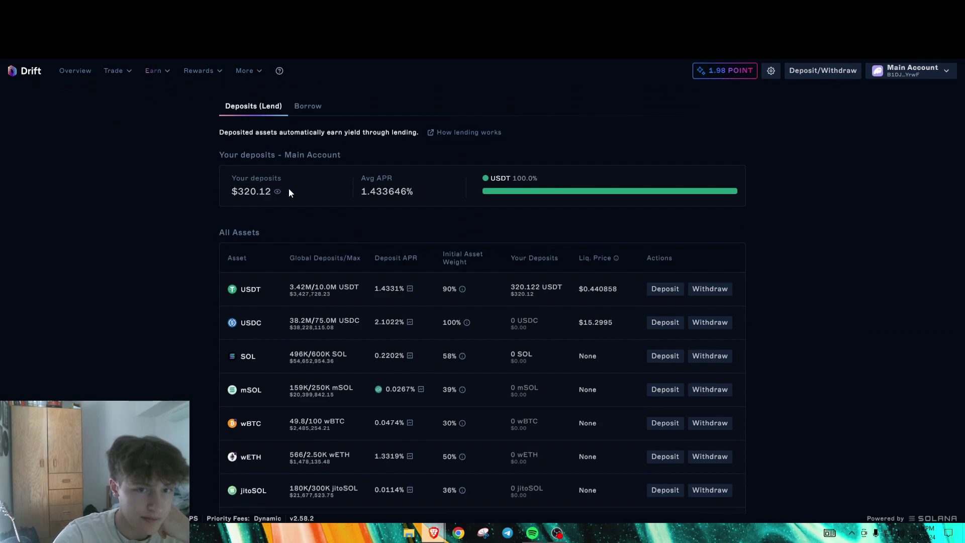
{"action": "double_click", "coordinate": [254, 192]}
{"action": "triple_click", "coordinate": [254, 193]}
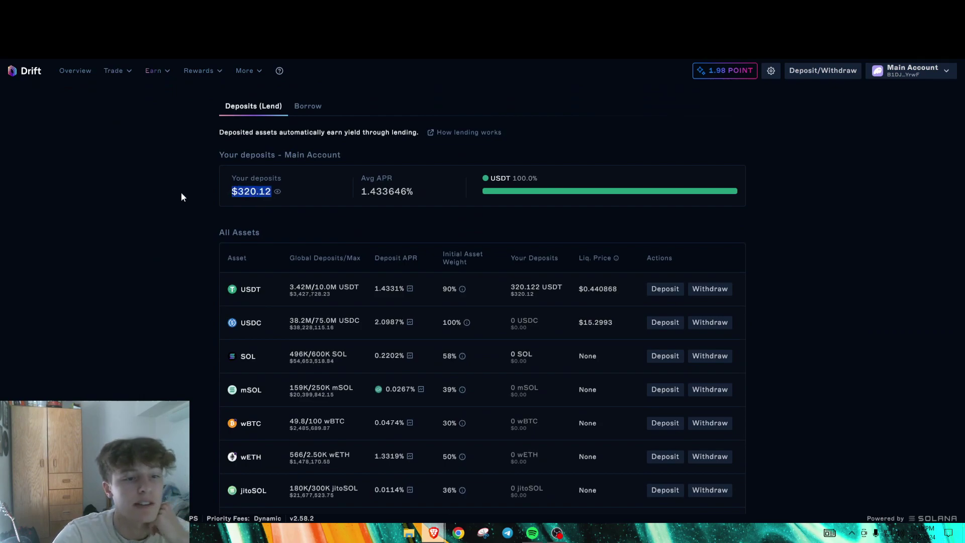
{"action": "scroll", "coordinate": [182, 192], "scroll_direction": "down", "scroll_amount": 1}
{"action": "scroll", "coordinate": [182, 192], "scroll_direction": "up", "scroll_amount": 3}
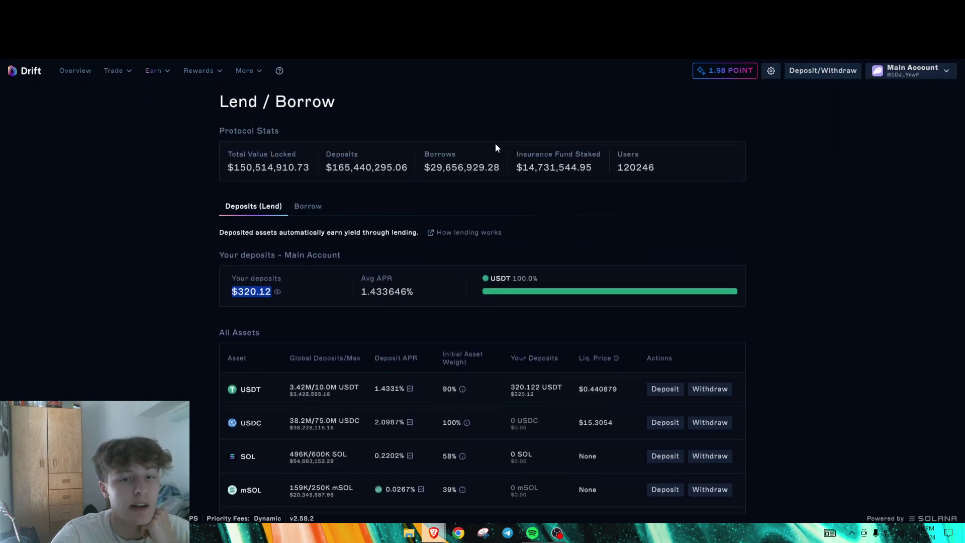
{"action": "scroll", "coordinate": [496, 146], "scroll_direction": "down", "scroll_amount": 2}
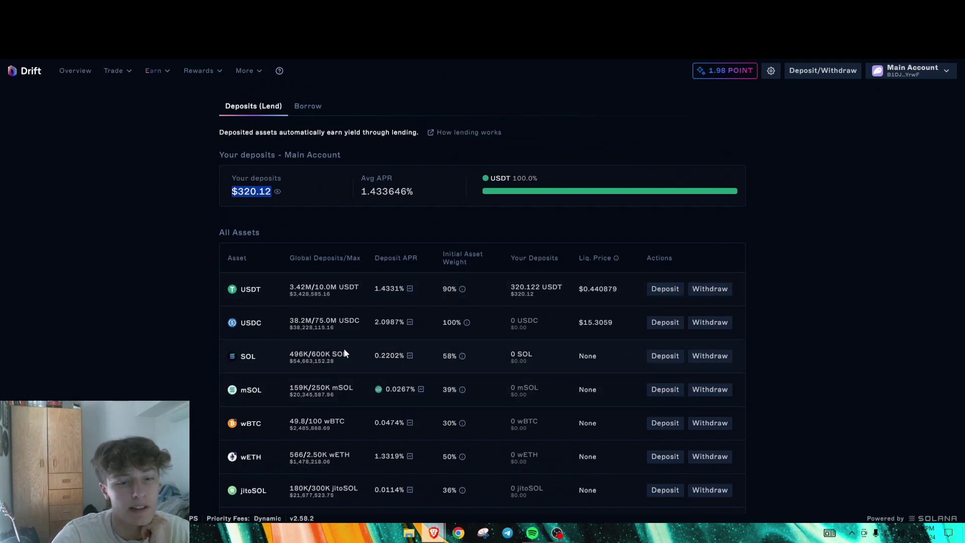
{"action": "scroll", "coordinate": [148, 313], "scroll_direction": "up", "scroll_amount": 2}
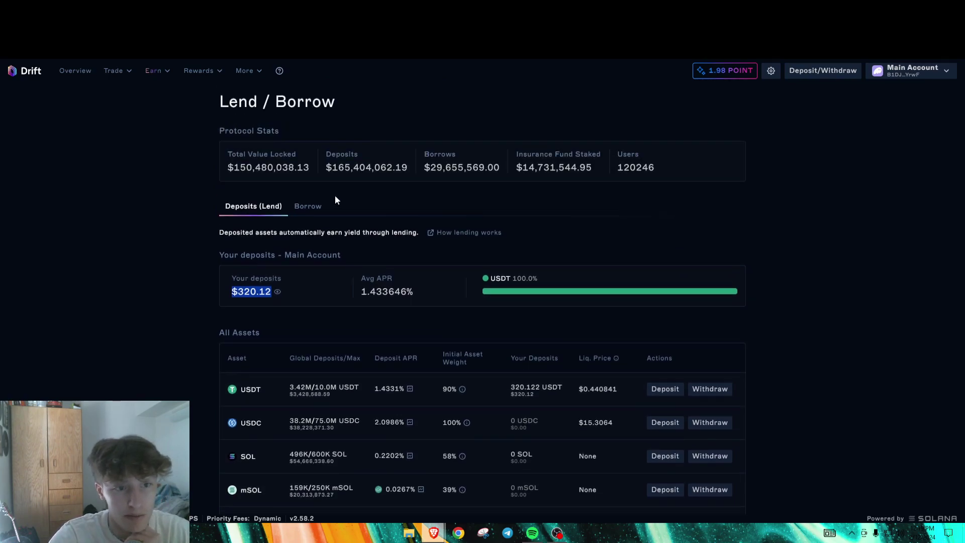
{"action": "left_click", "coordinate": [290, 209]}
{"action": "left_click", "coordinate": [257, 210]}
{"action": "left_click", "coordinate": [306, 208]}
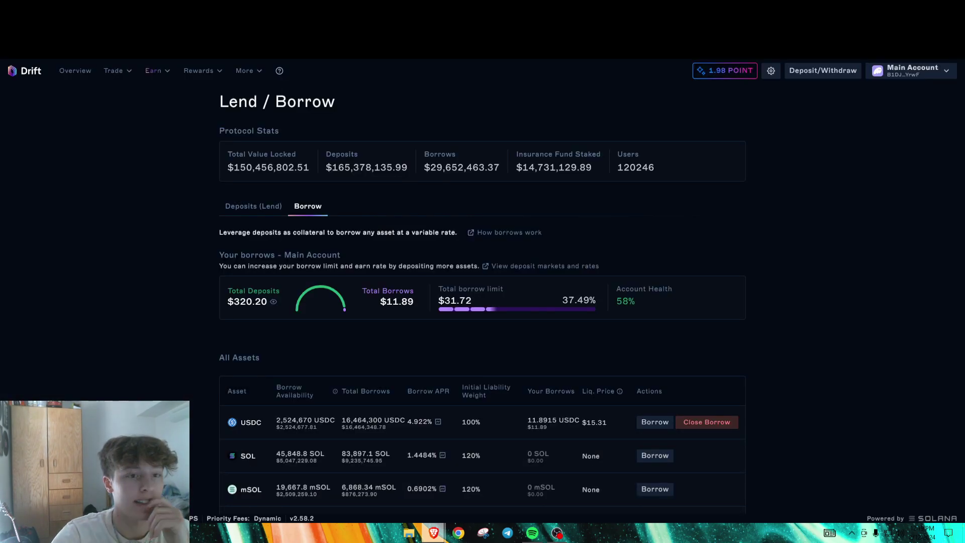
- Visit the Rewards Points page, then scroll through the Referrals page
{"action": "mouse_move", "coordinate": [210, 74]}
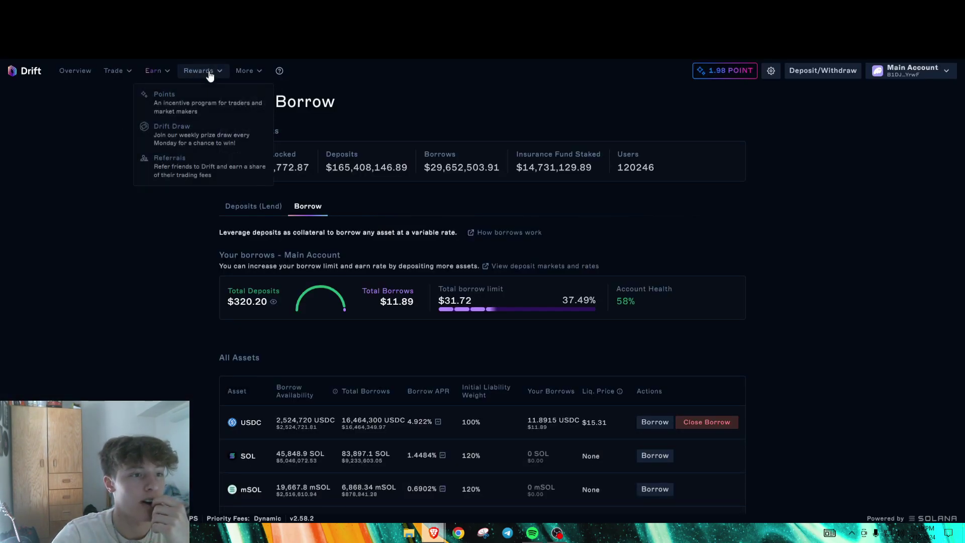
{"action": "left_click", "coordinate": [197, 94]}
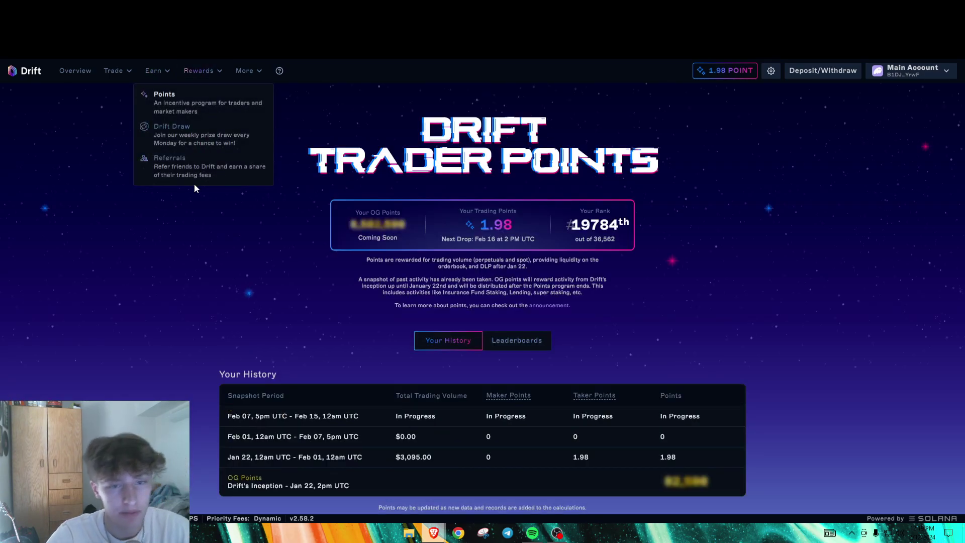
{"action": "left_click", "coordinate": [199, 176]}
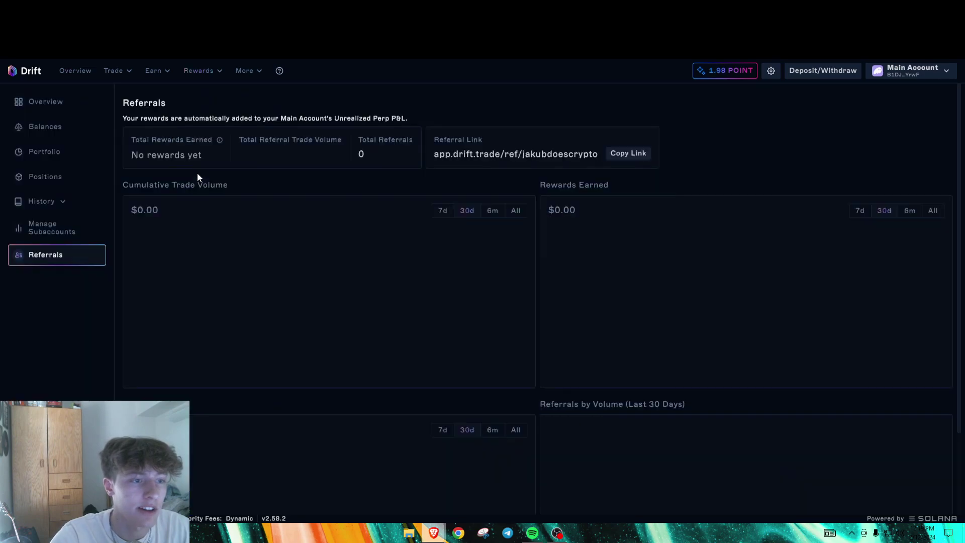
{"action": "scroll", "coordinate": [239, 181], "scroll_direction": "down", "scroll_amount": 2}
{"action": "scroll", "coordinate": [240, 184], "scroll_direction": "up", "scroll_amount": 2}
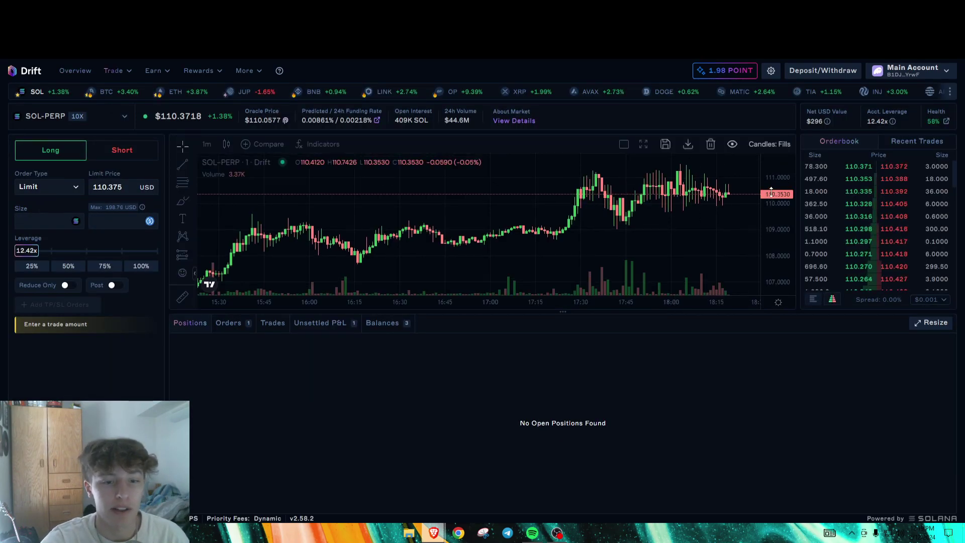
- Show the Orders list to confirm the ETH-PERP long limit now rests at $2,607
{"action": "left_click", "coordinate": [227, 326]}
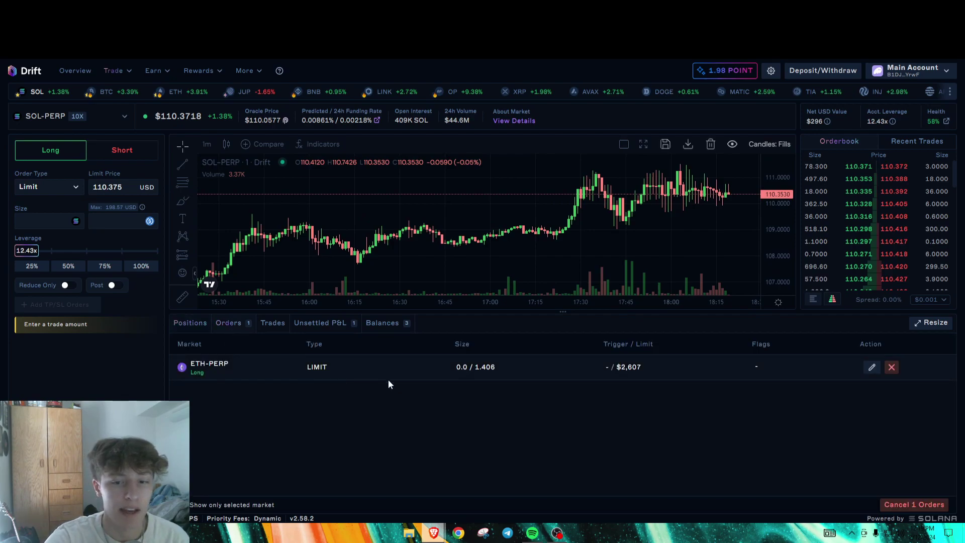